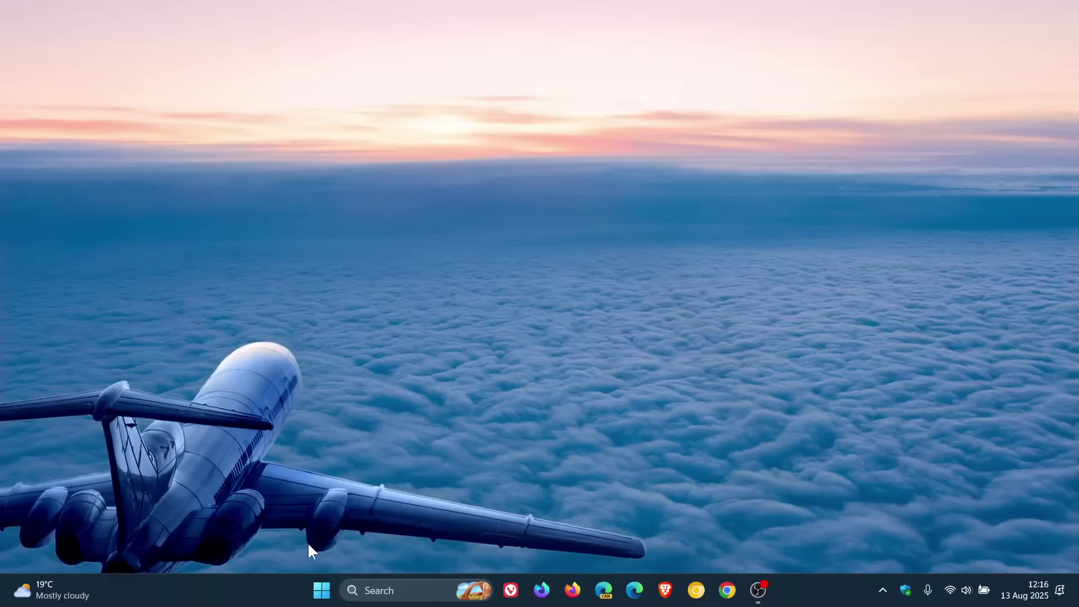
- Launch Settings from the Start menu and open Windows Update's update history list
click(322, 590)
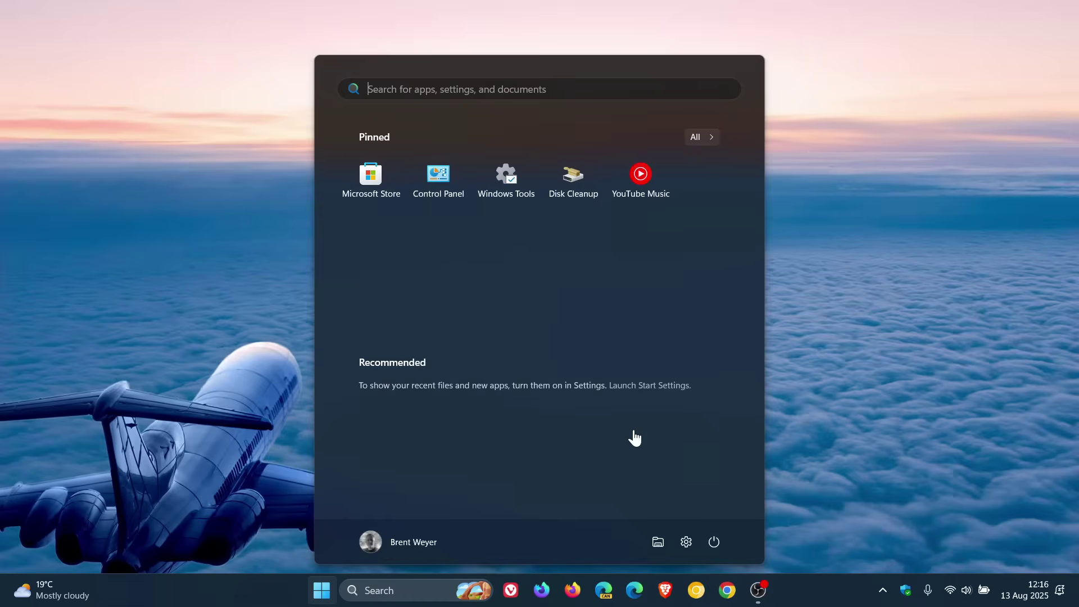
click(686, 542)
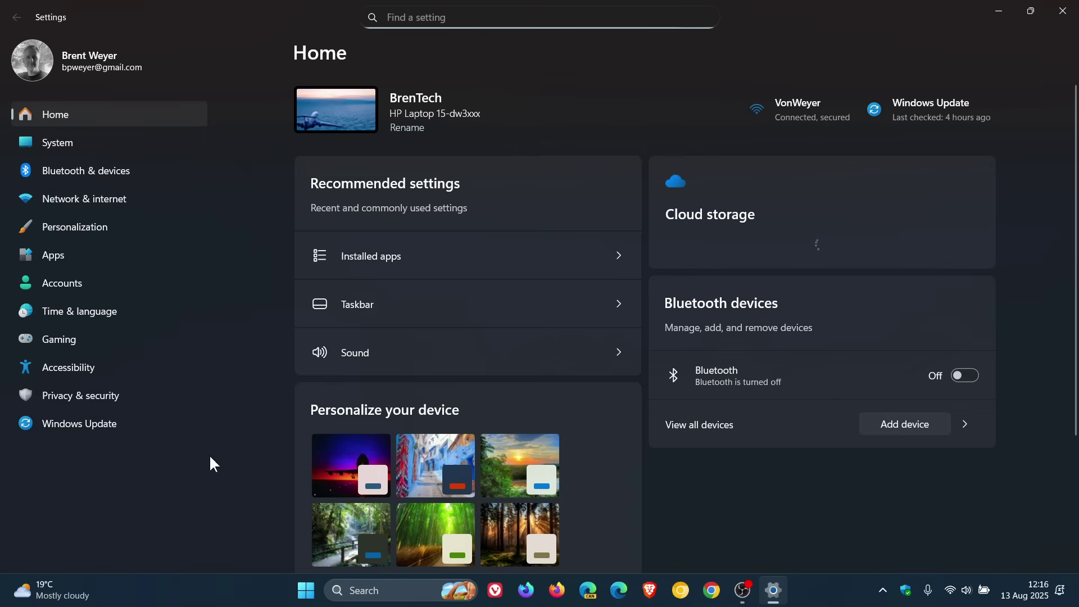
click(95, 425)
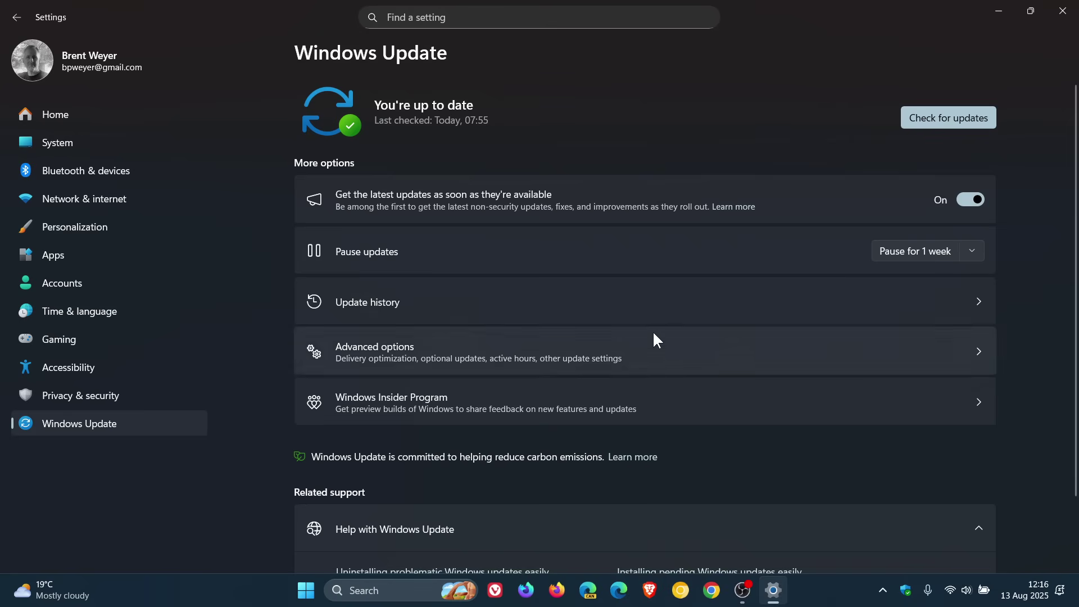
click(645, 308)
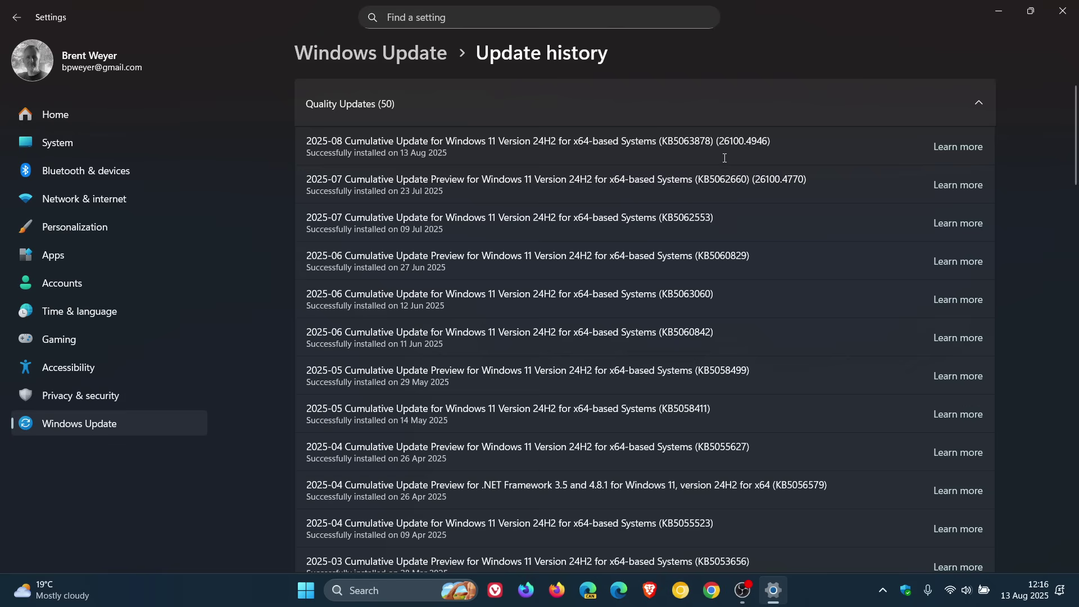
- Highlight build numbers 26100.4946 and 26100.4770 in the two newest update titles, then clear the selection
drag(719, 142, 771, 143)
click(799, 140)
drag(756, 180, 808, 181)
drag(716, 141, 771, 142)
click(808, 140)
drag(697, 179, 746, 186)
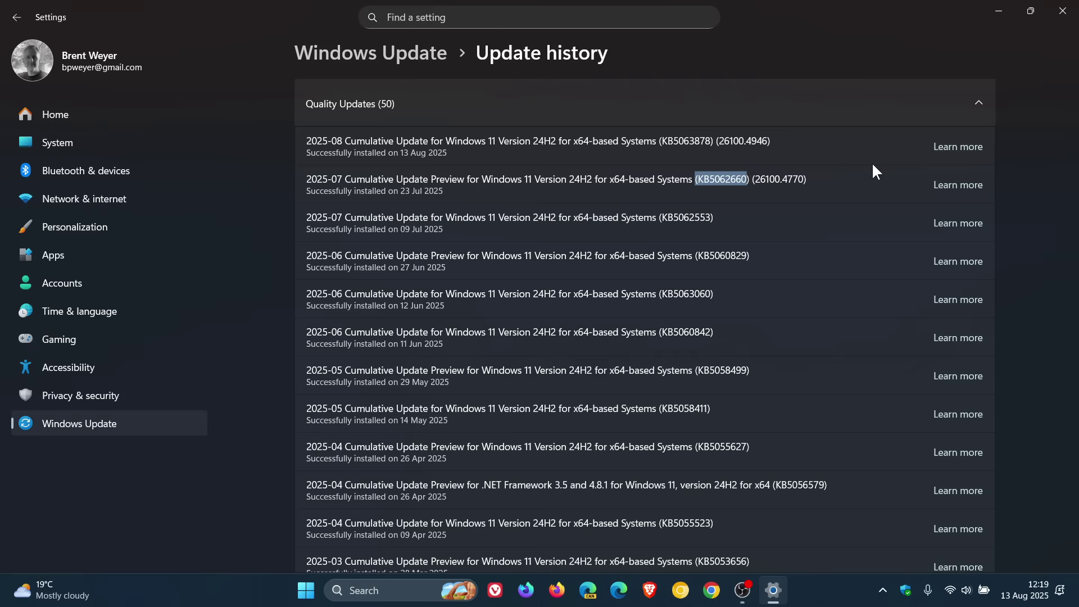
click(570, 17)
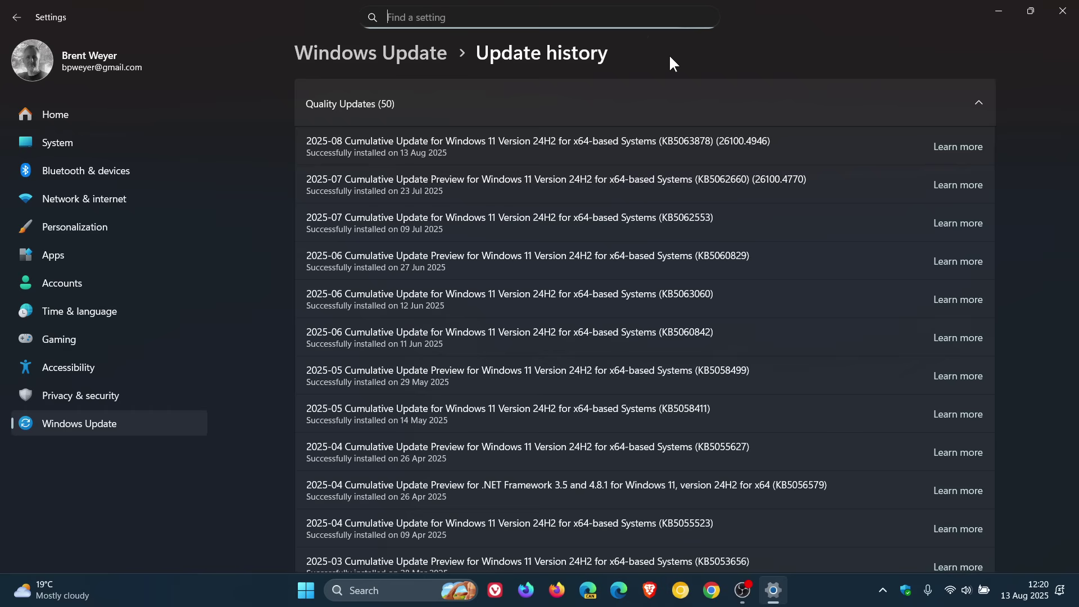
- Navigate System > Recovery > Quick machine recovery, showing the feature and continued searching turned on
click(59, 125)
click(60, 140)
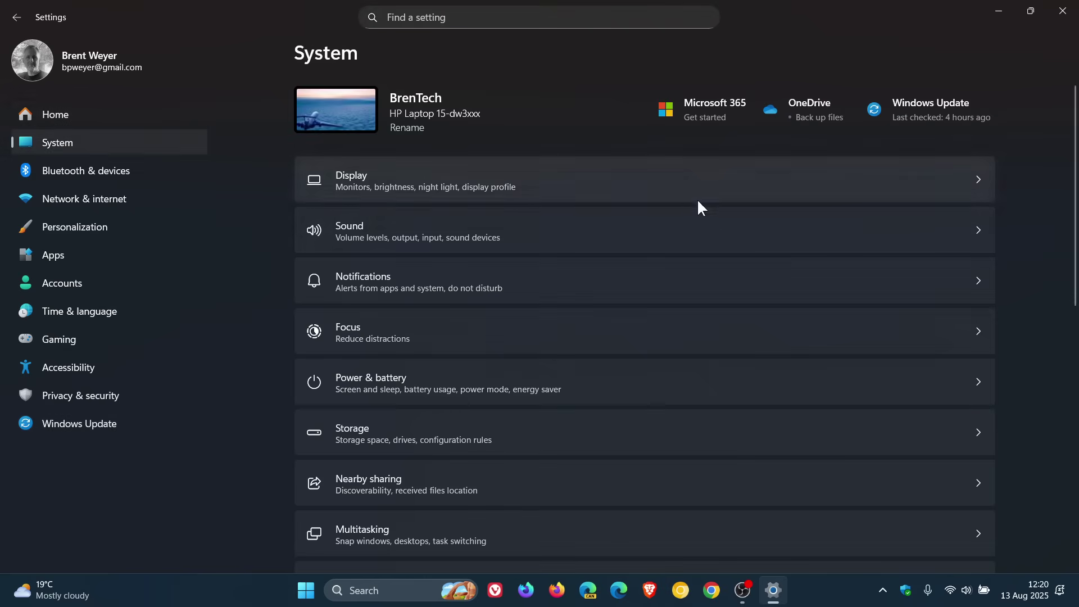
scroll(647, 274, down, 3)
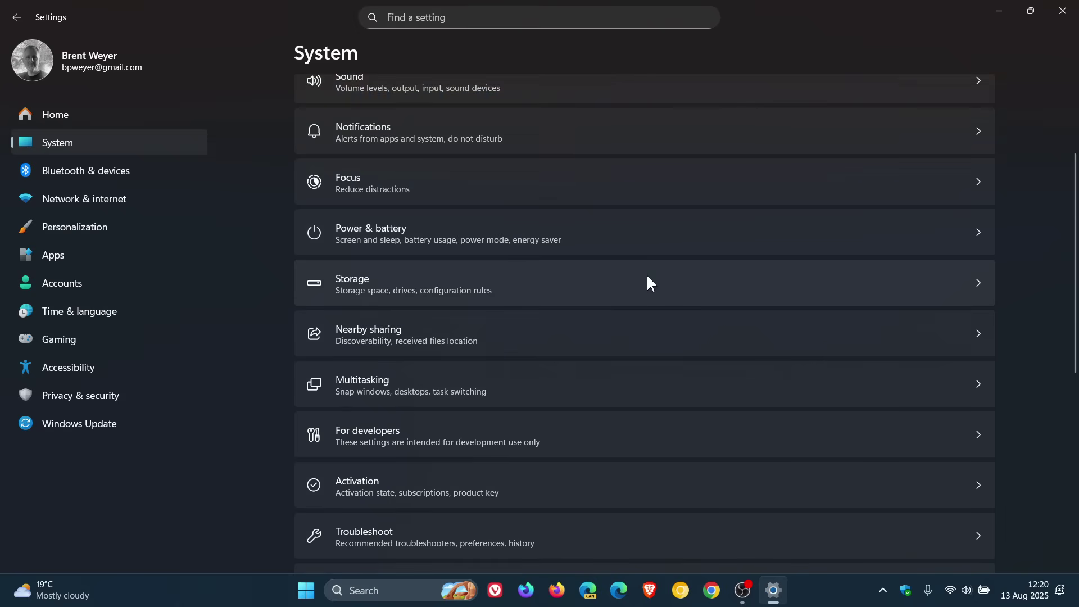
scroll(647, 274, down, 6)
click(649, 283)
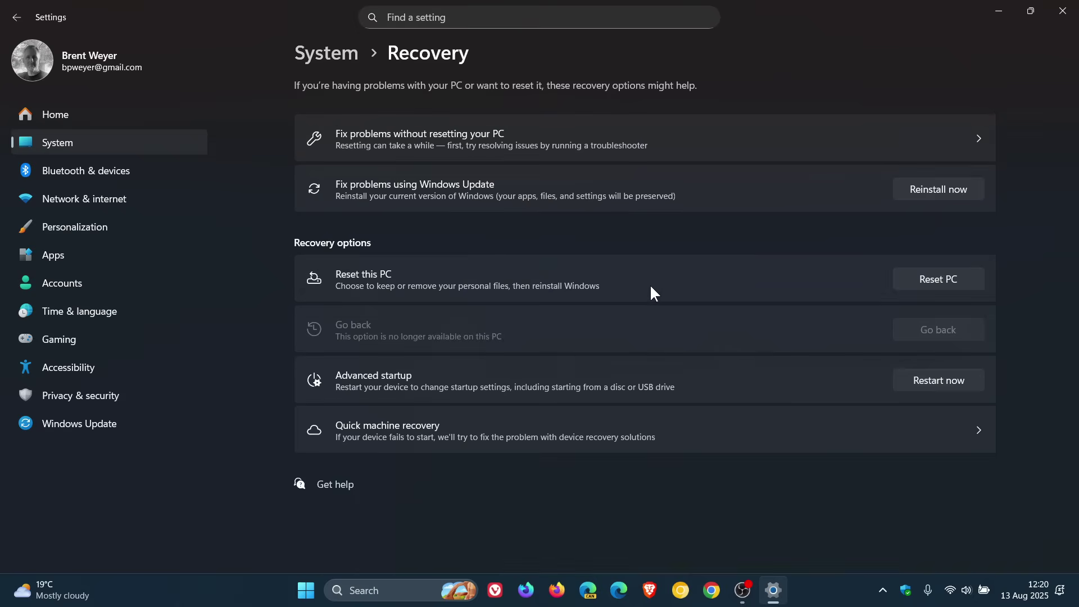
click(651, 431)
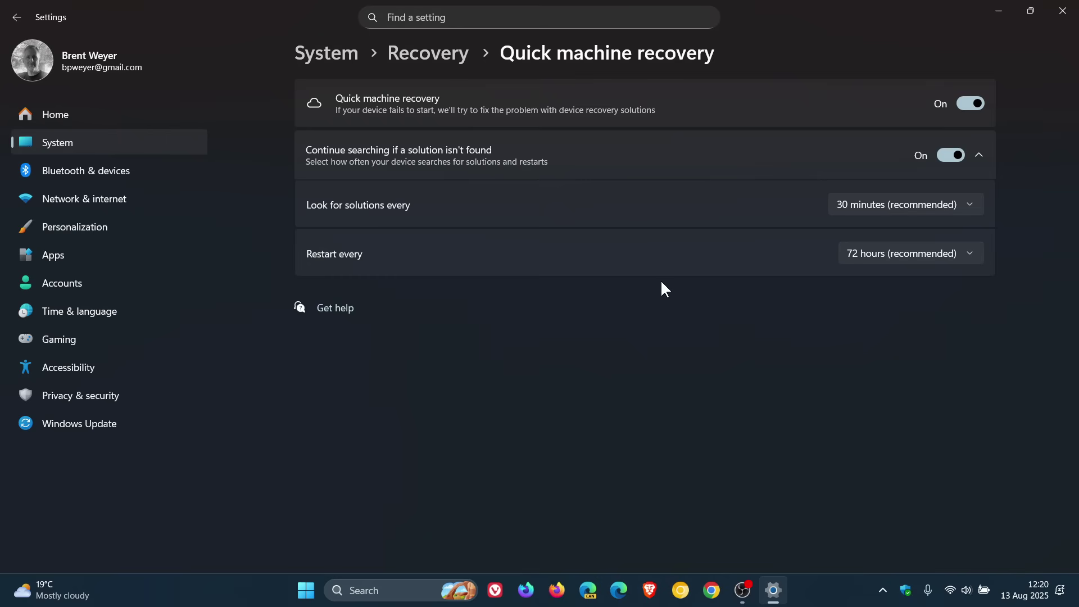
- Open Privacy & security > Search and review indexing status (41202 items) and search history options
click(107, 399)
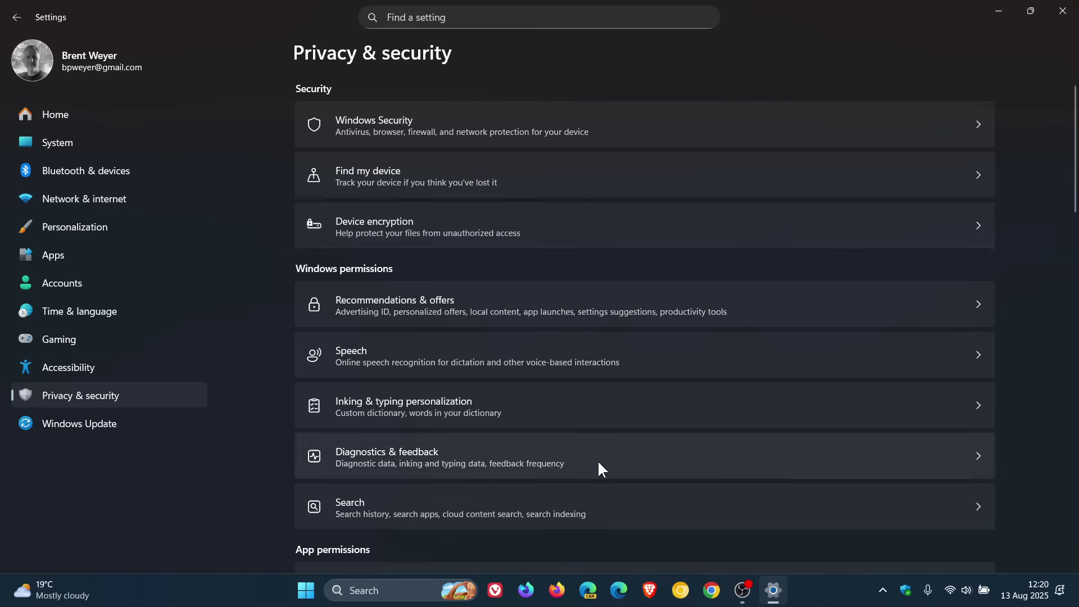
scroll(603, 458, down, 2)
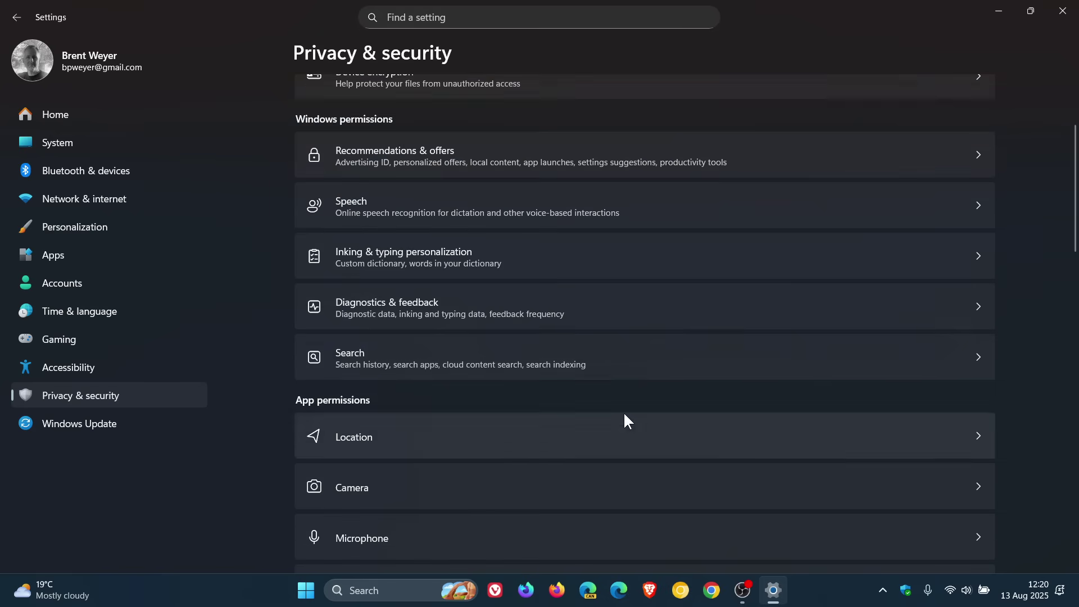
click(614, 354)
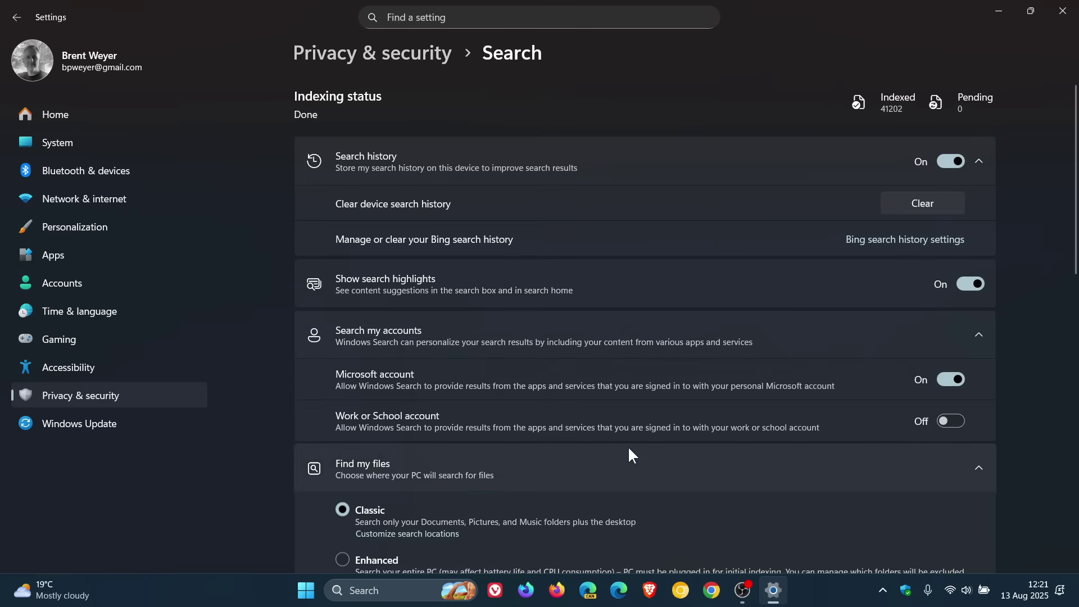
scroll(1022, 205, down, 4)
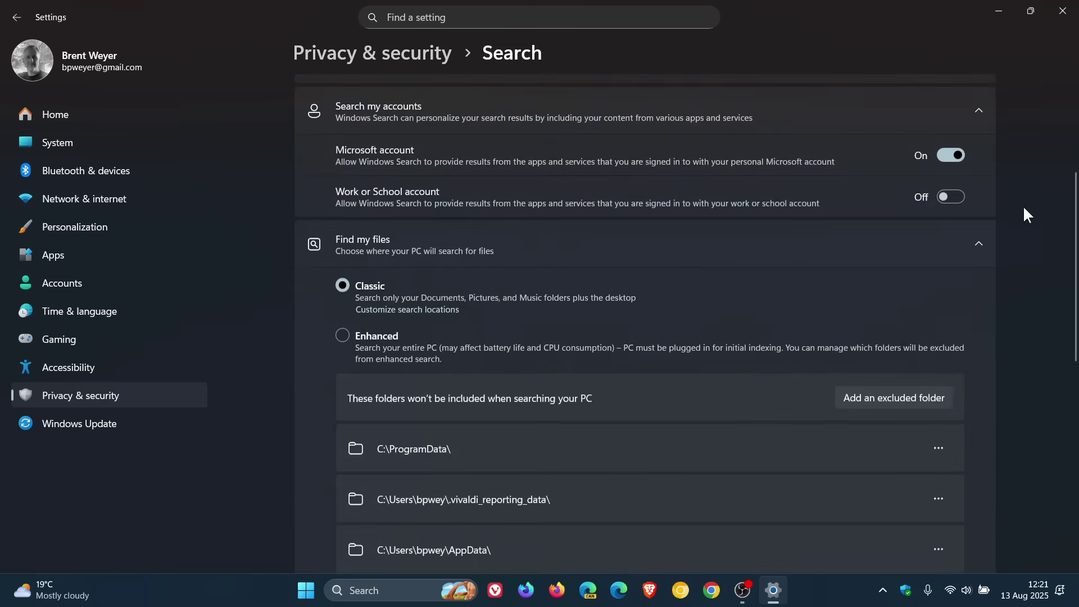
scroll(1024, 208, down, 9)
scroll(1024, 208, up, 12)
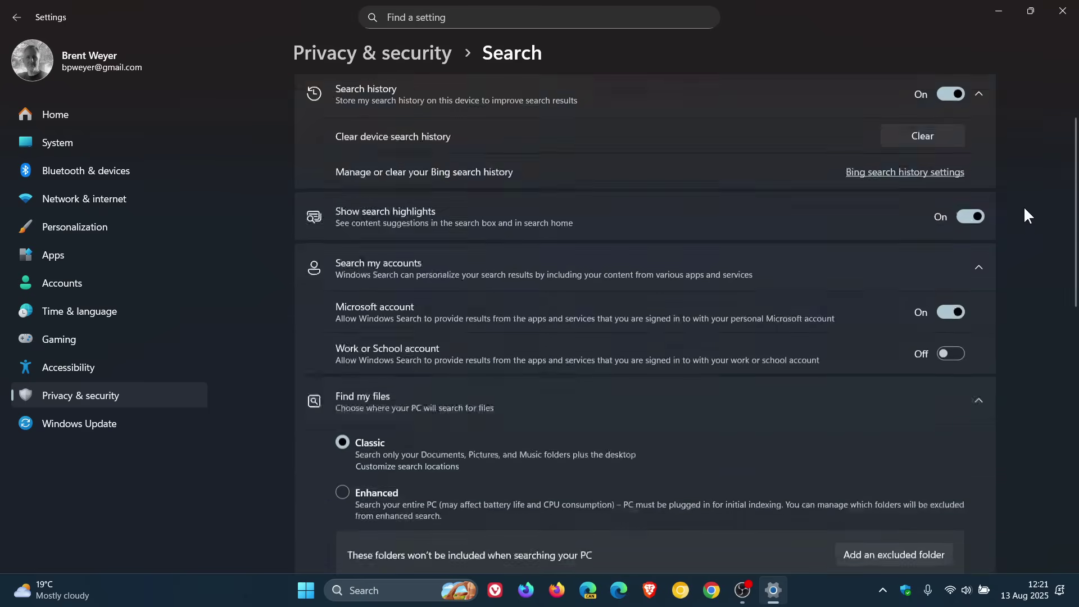
- Scroll back up the Search privacy page and minimize the Settings window
scroll(1029, 216, up, 1)
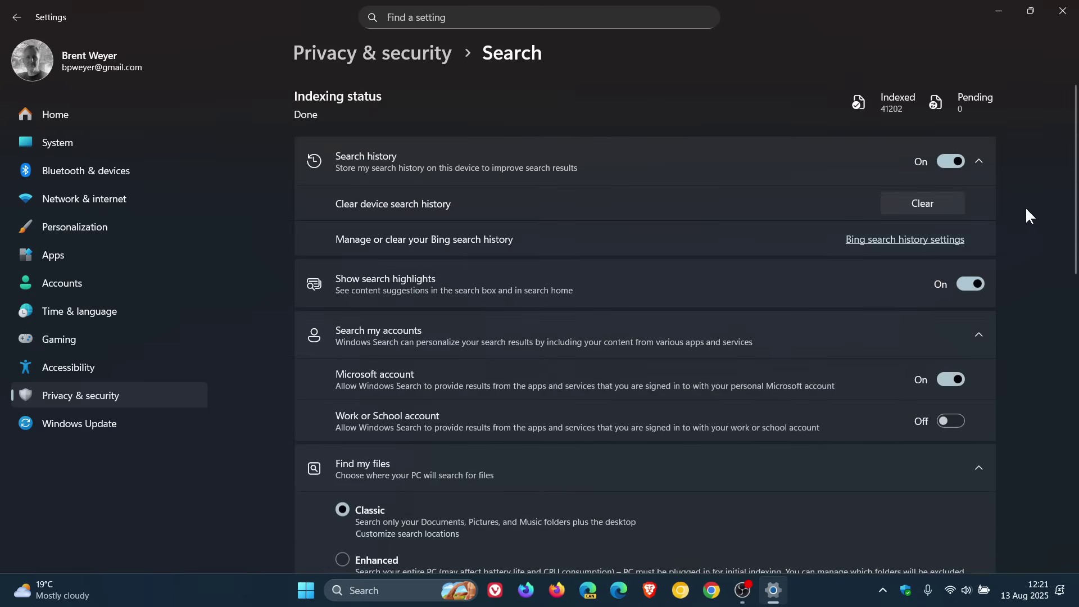
click(999, 11)
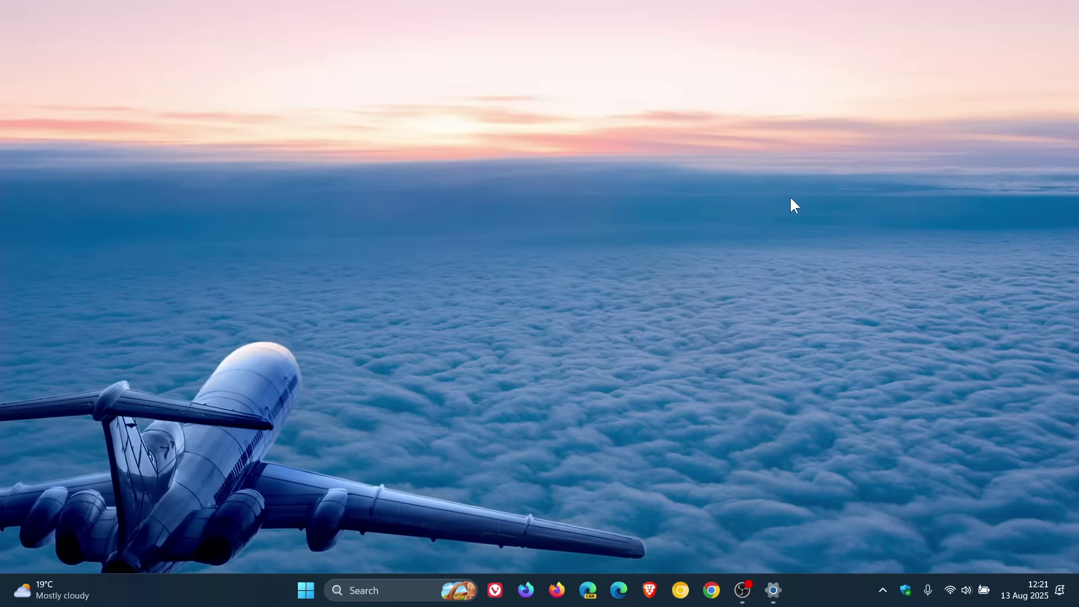
- Restore Settings from the taskbar and go to System > Optional features
click(773, 590)
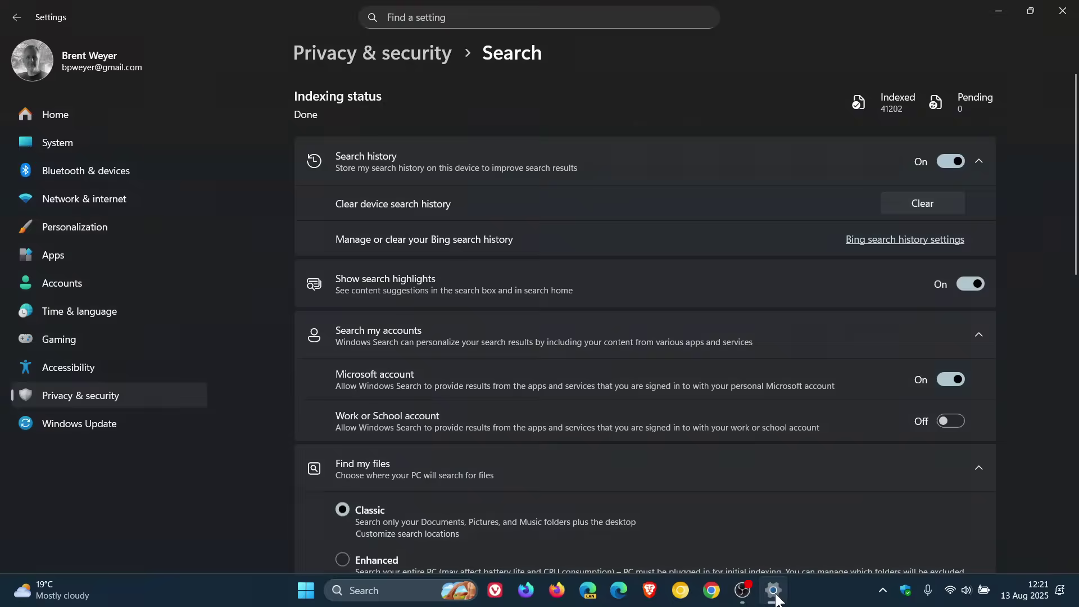
click(68, 142)
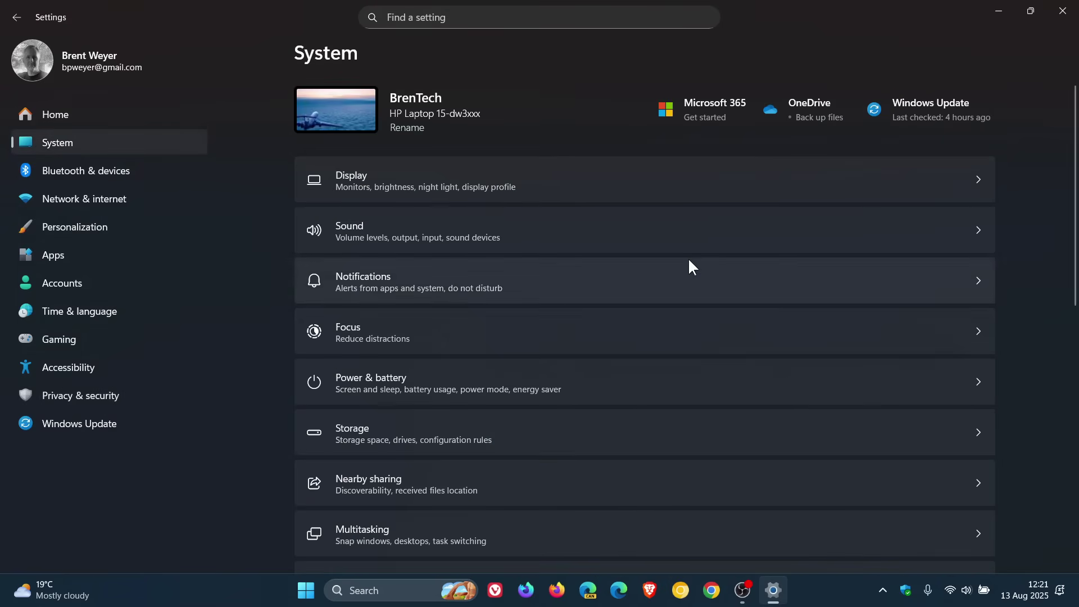
scroll(689, 259, down, 10)
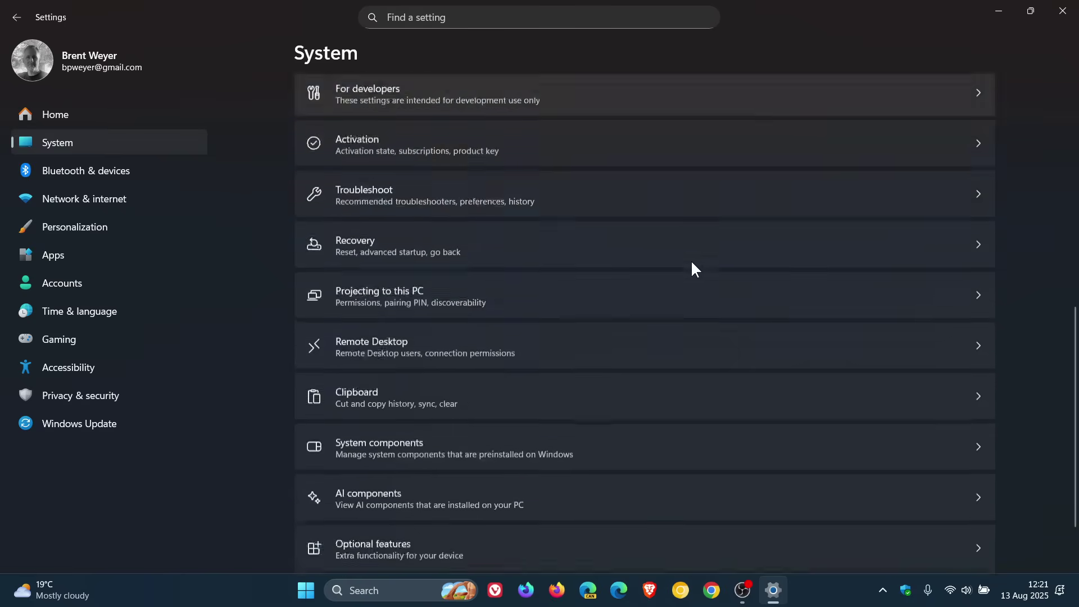
click(675, 469)
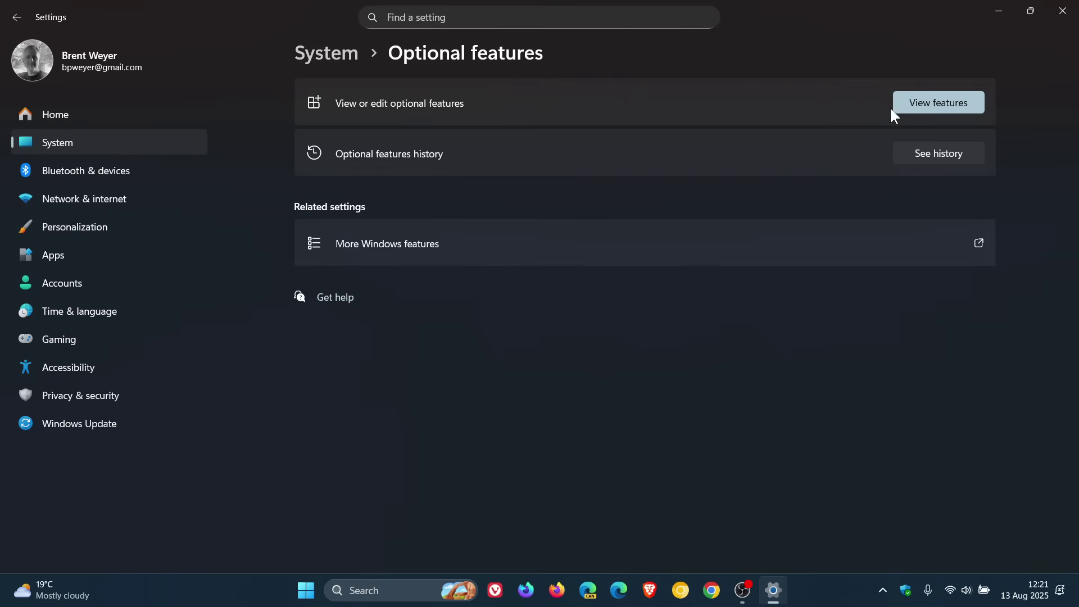
click(916, 110)
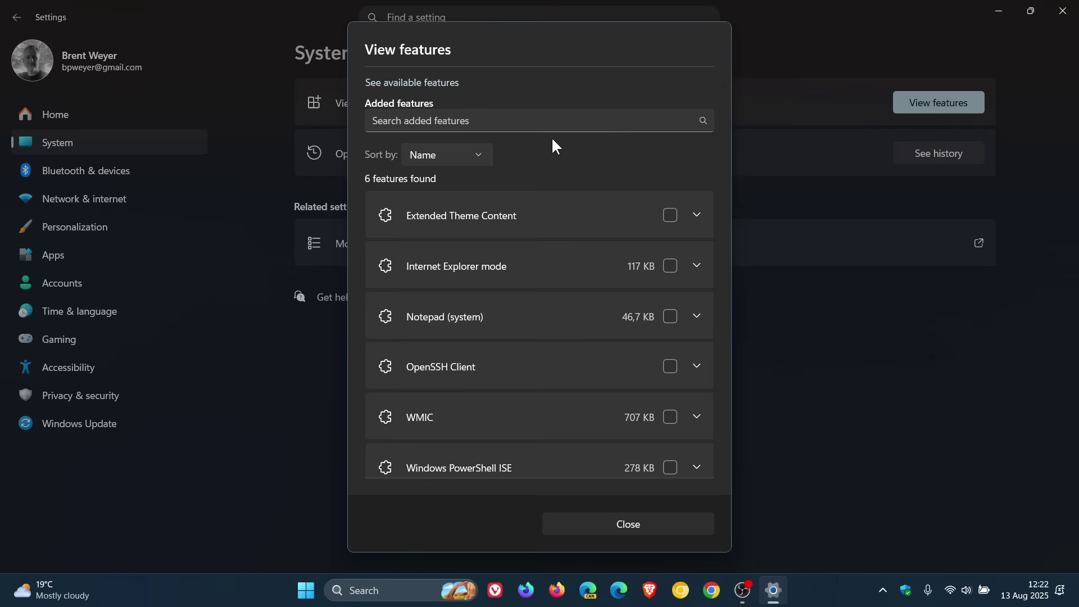
click(636, 532)
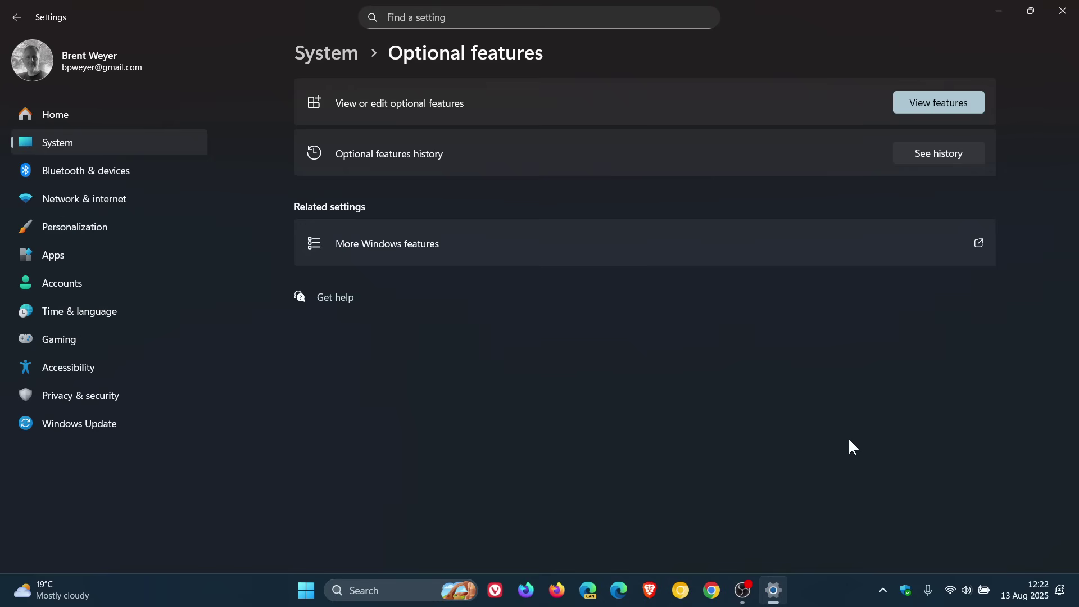
- Go to Privacy & security > Recommendations & offers, where all six options including Advertising ID are off
click(88, 395)
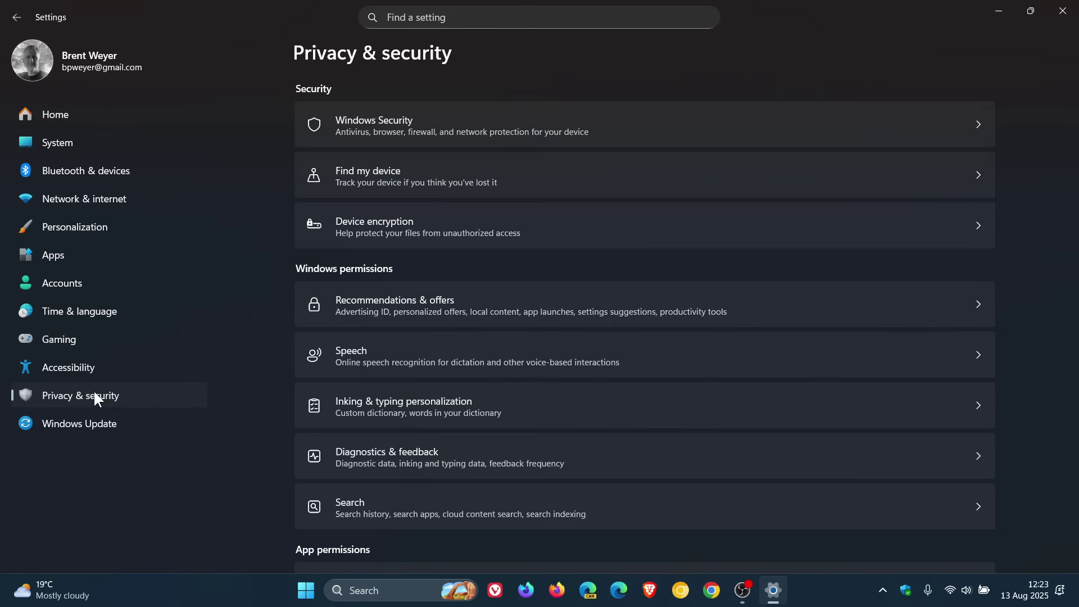
click(546, 305)
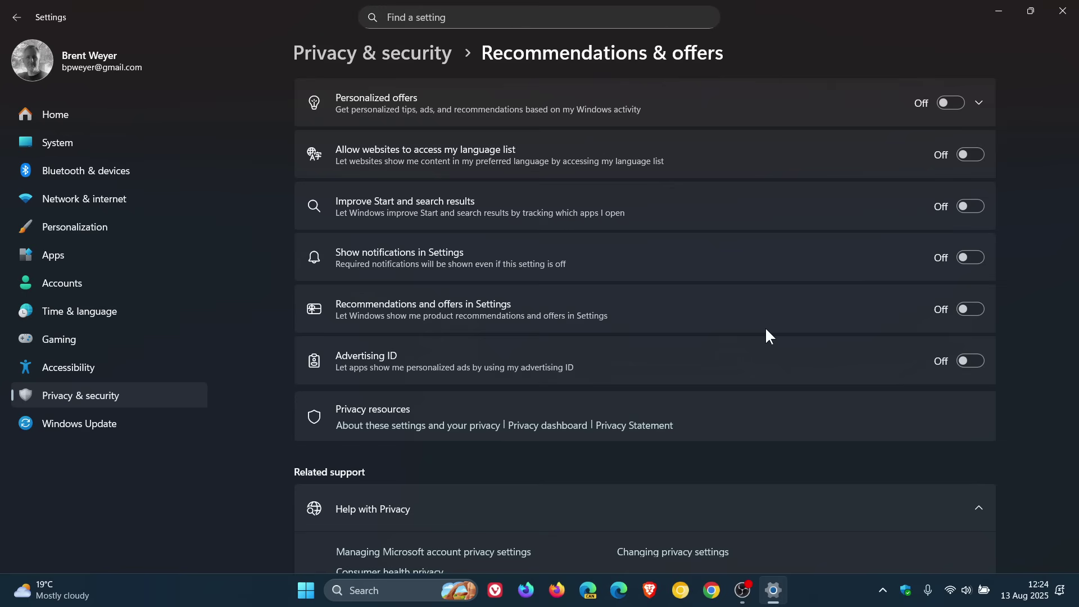
- Minimize the Settings window so only the desktop wallpaper shows
click(998, 12)
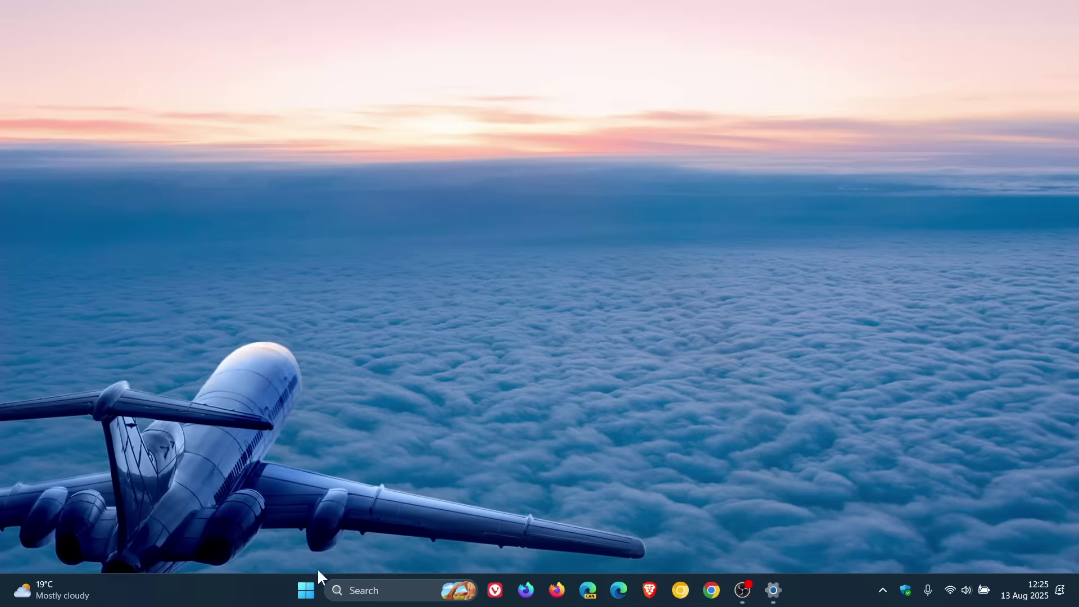
click(376, 590)
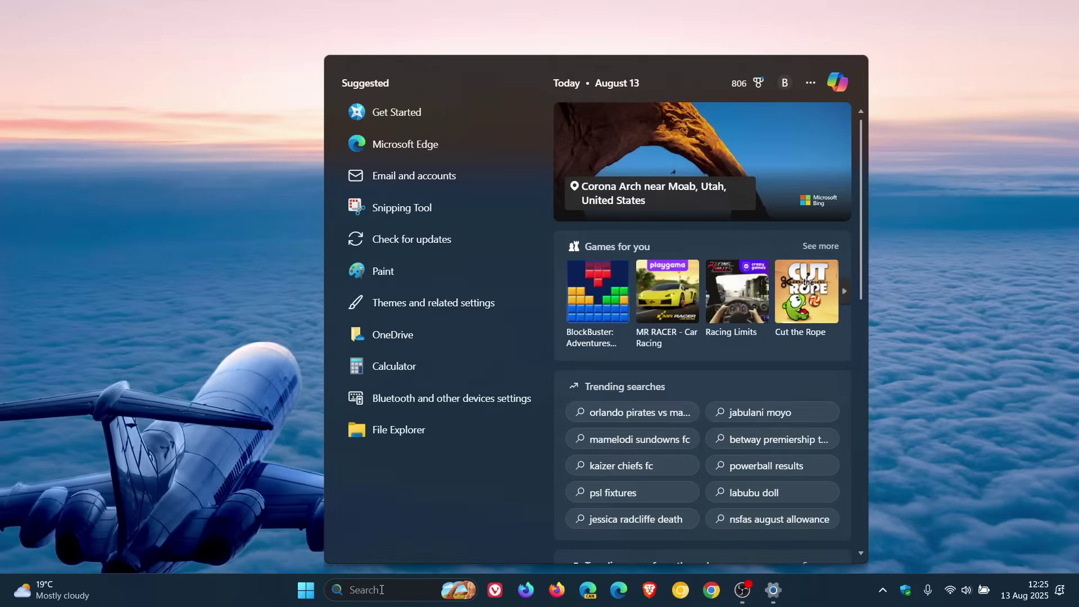
text(winv)
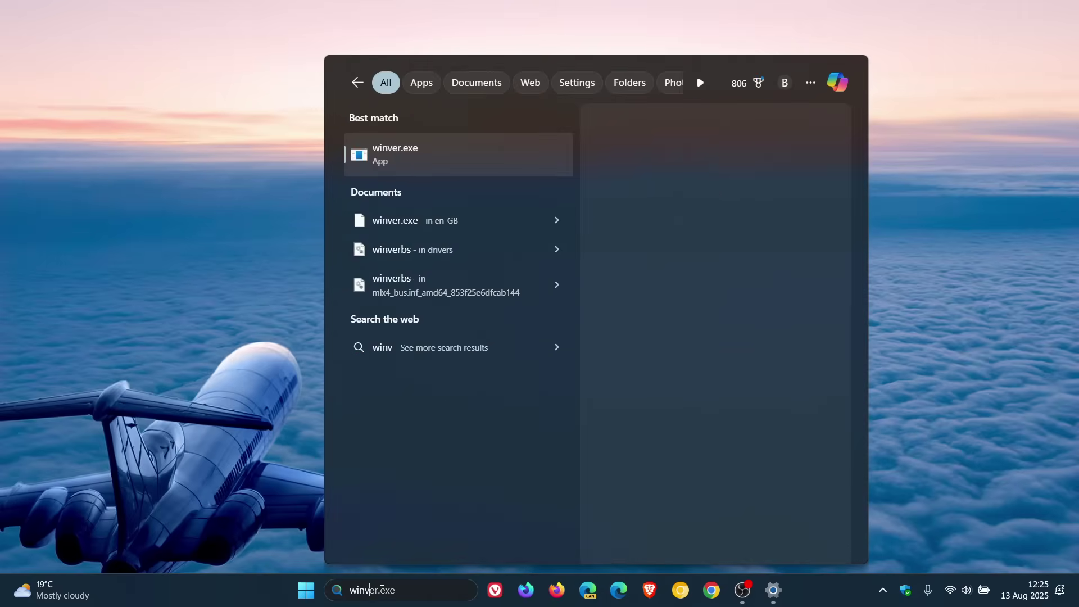
text(er)
key(Return)
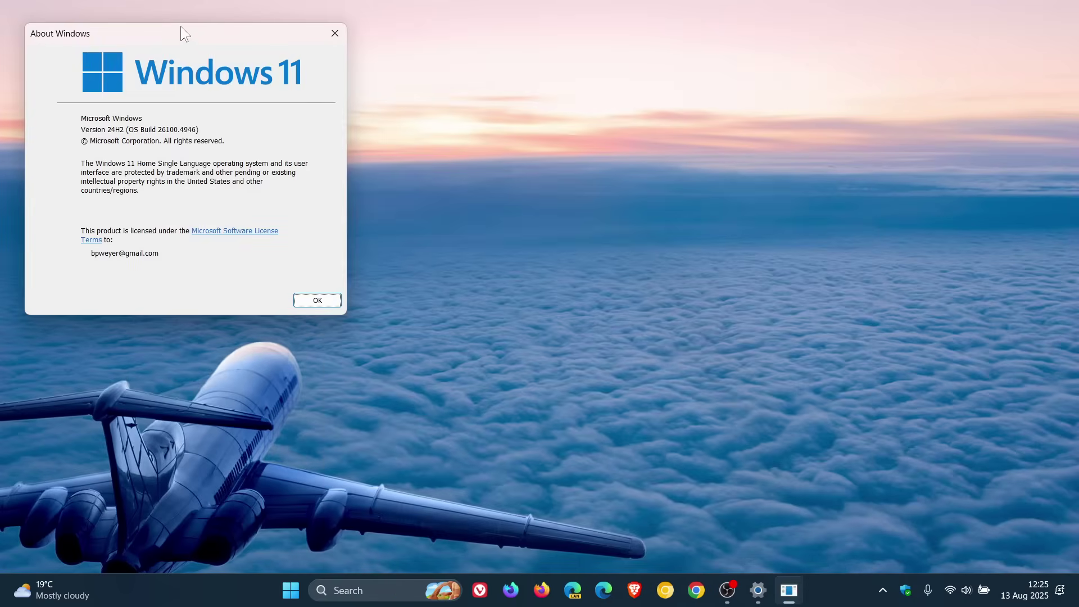
drag(180, 27, 545, 53)
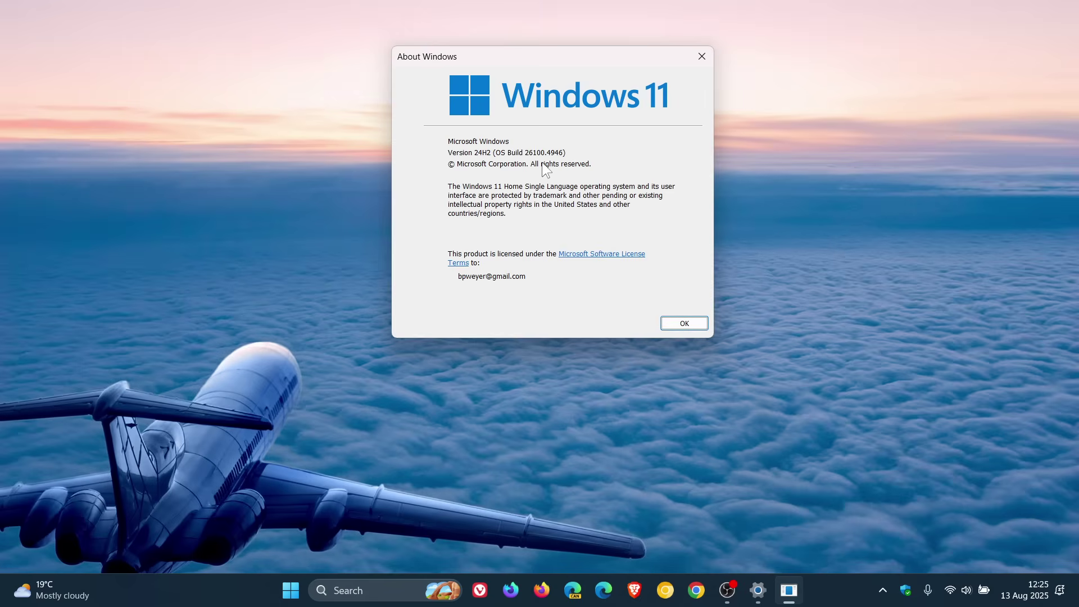
click(669, 323)
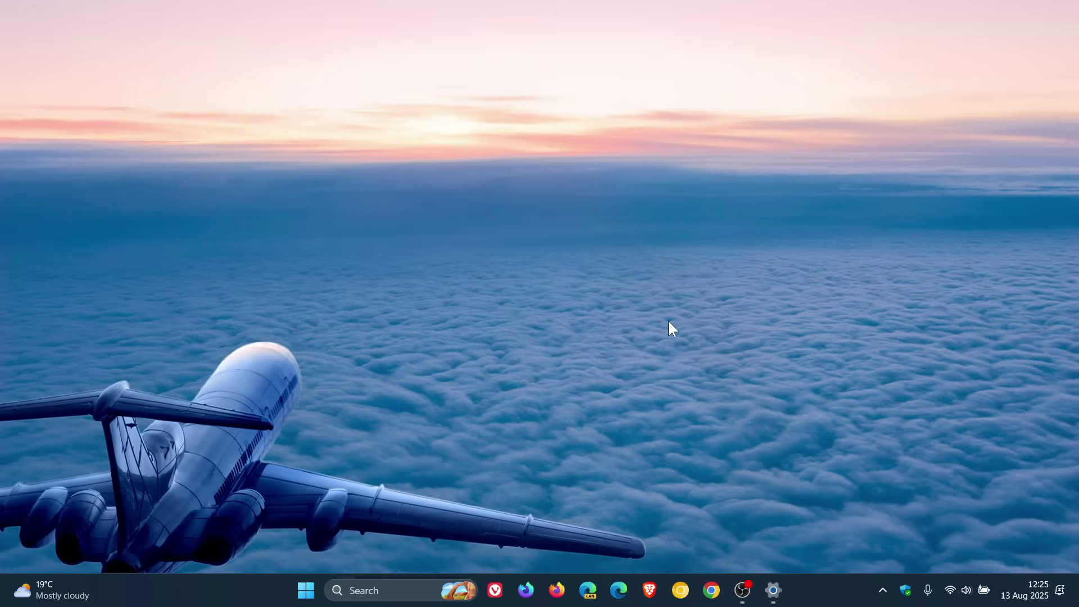